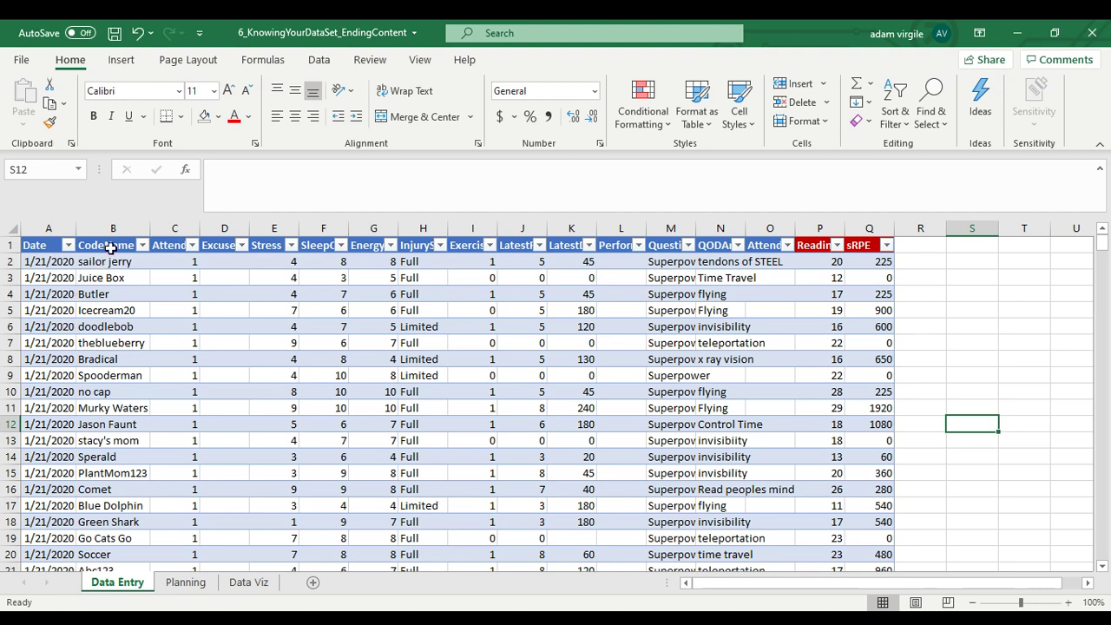
Step: Insert a new table column directly before sRPE on the Data Entry sheet and name its header Ones
click(869, 229)
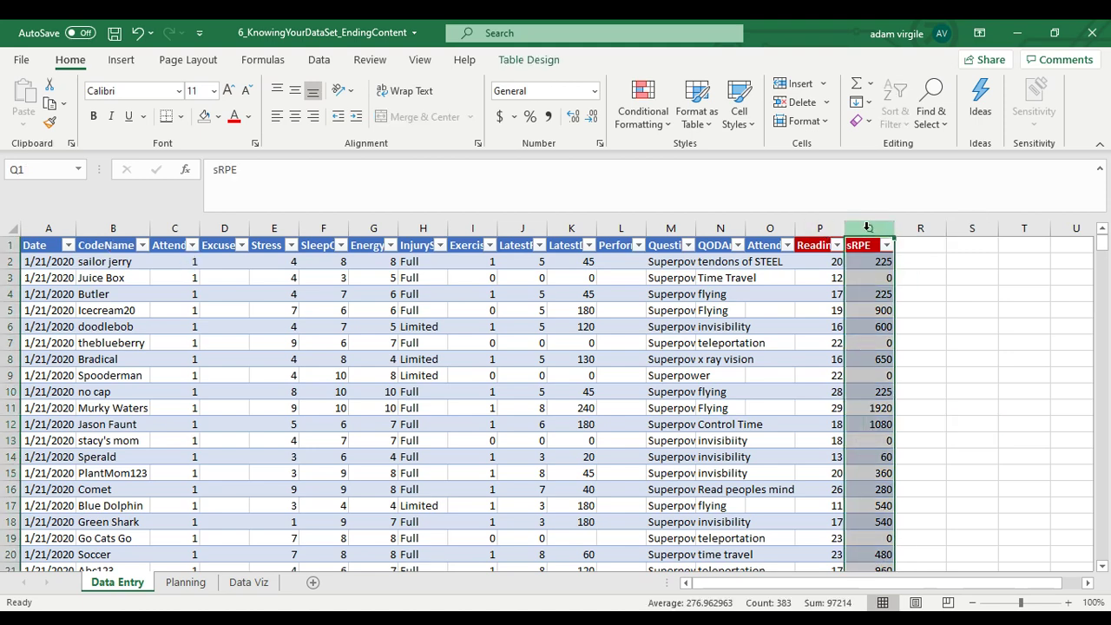
right_click(871, 246)
click(907, 364)
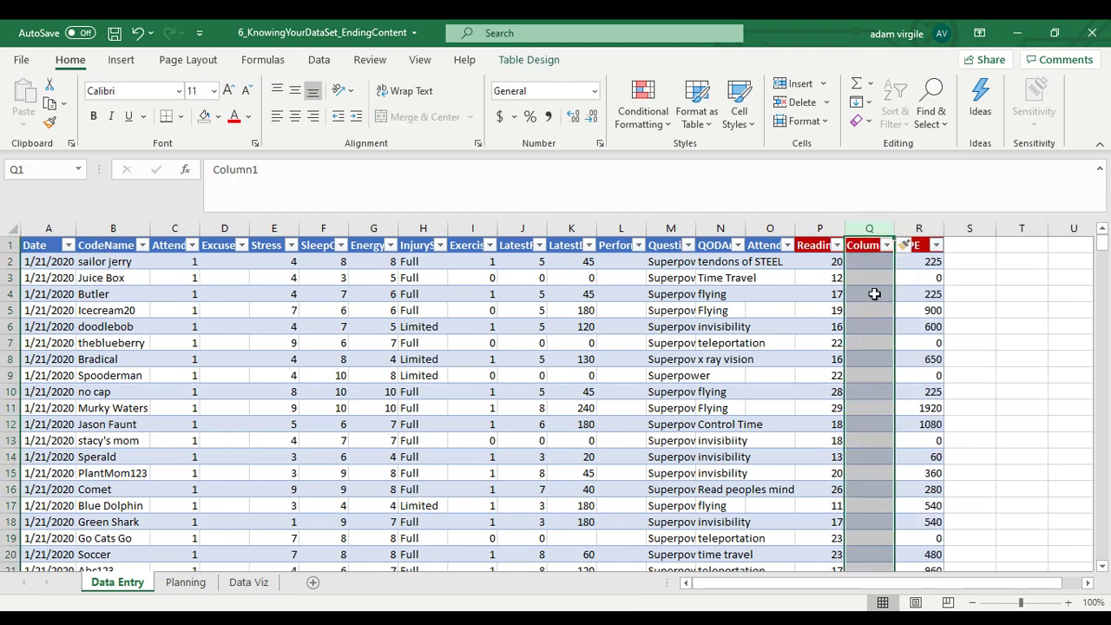
click(871, 247)
text(OneDay)
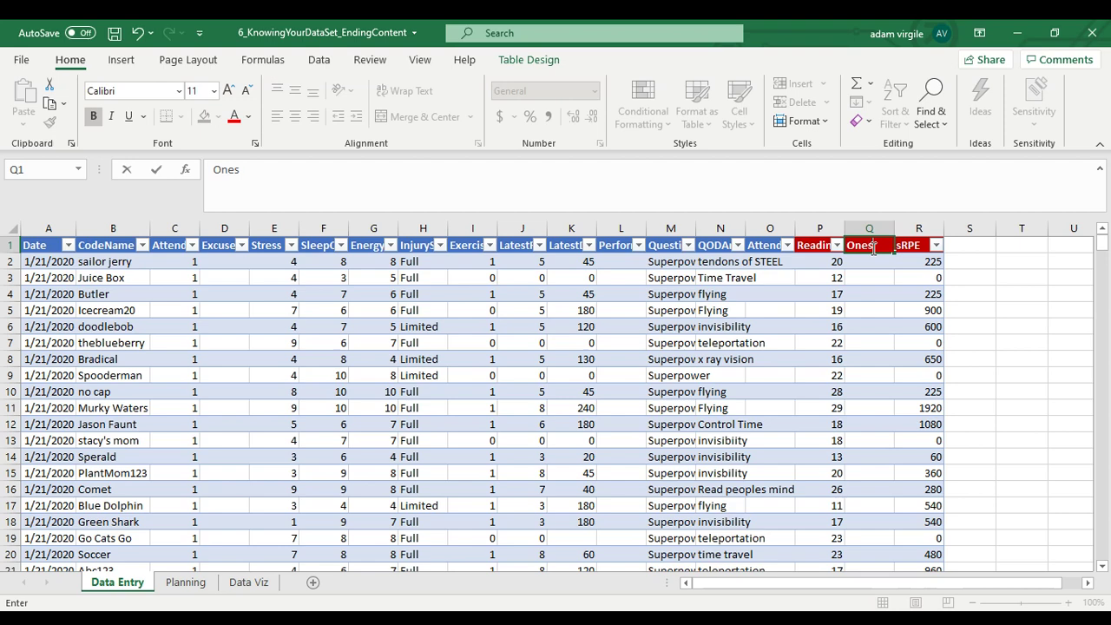
key(Return)
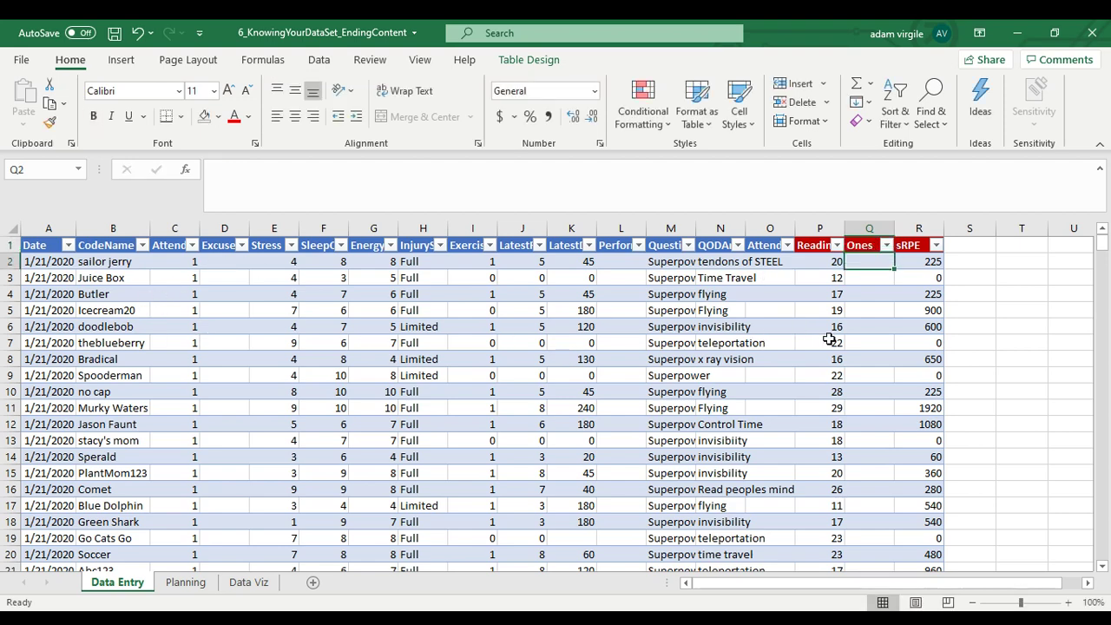
scroll(199, 377, down, 1)
scroll(333, 373, up, 1)
scroll(703, 374, down, 3)
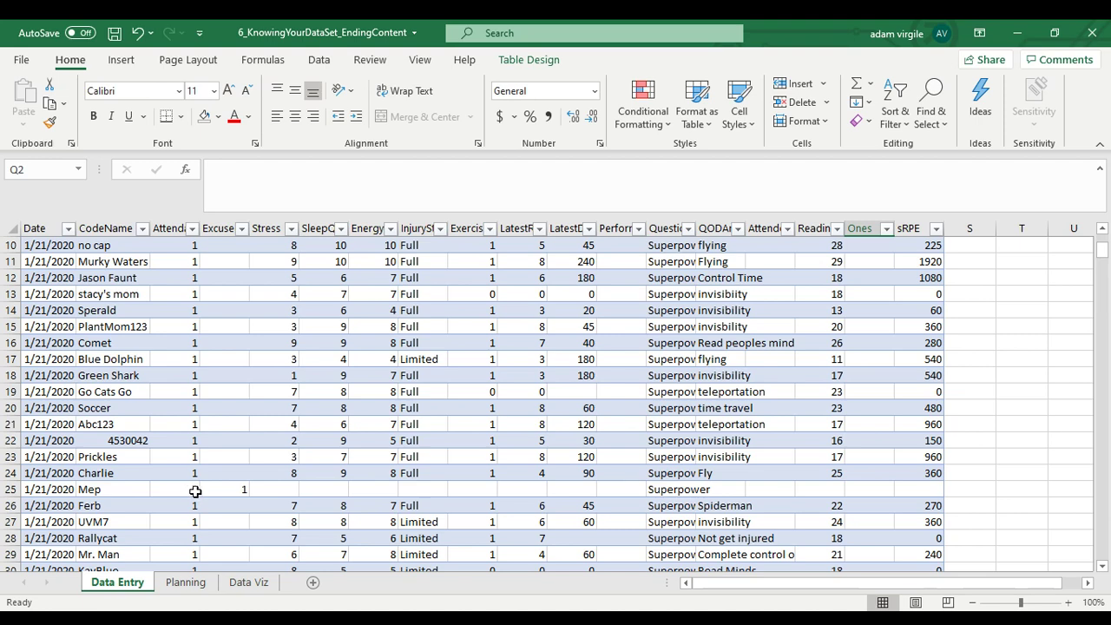
scroll(732, 399, up, 3)
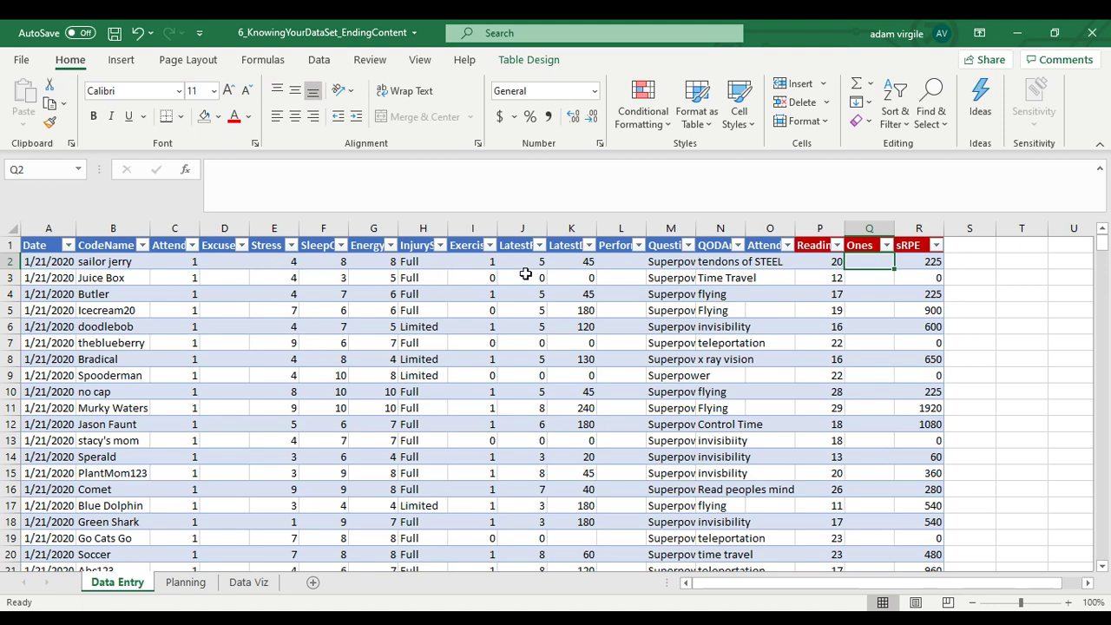
scroll(506, 398, down, 2)
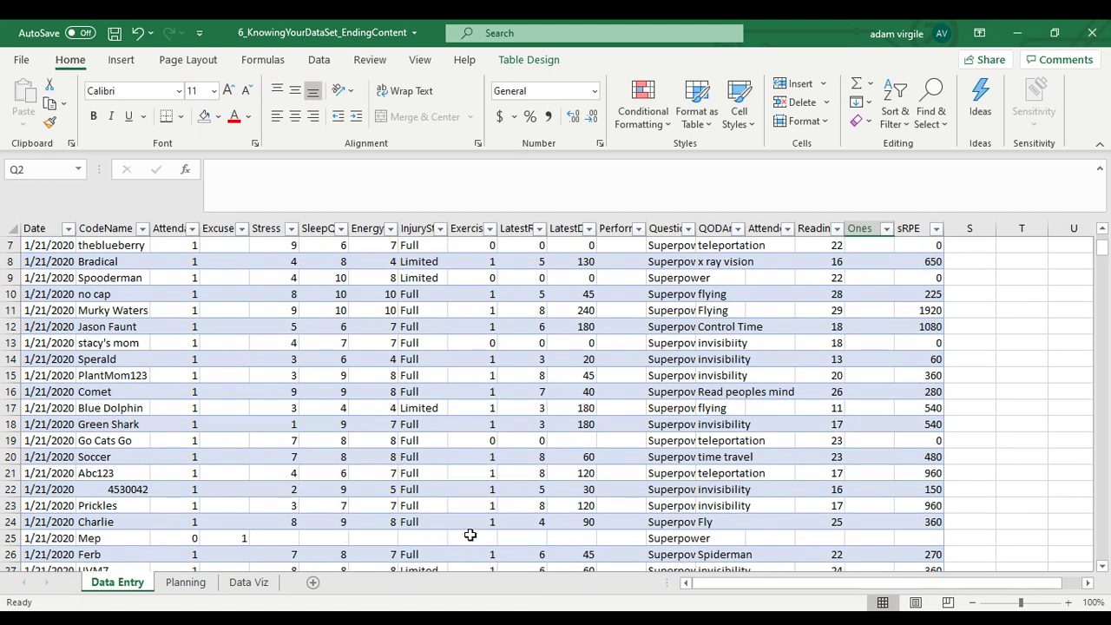
scroll(597, 526, up, 2)
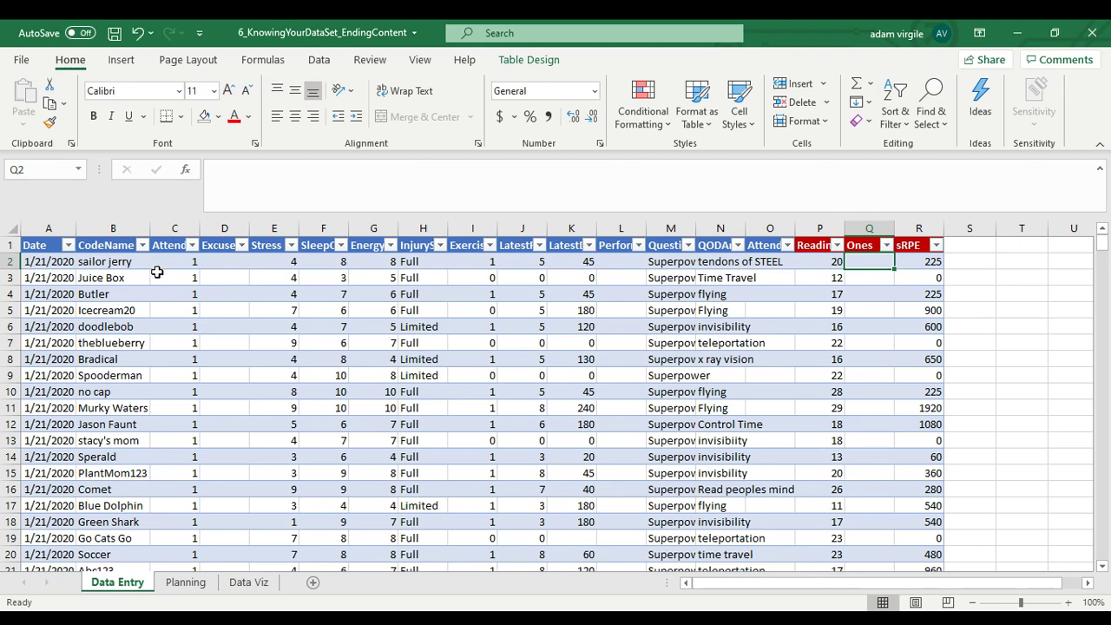
text(=IF)
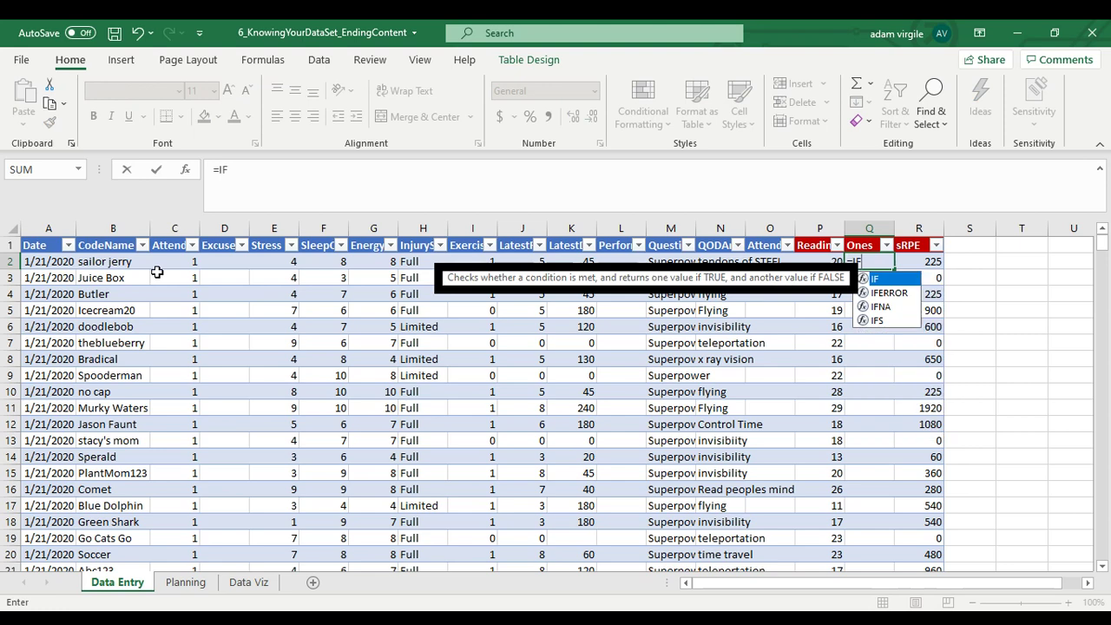
text(()
click(99, 261)
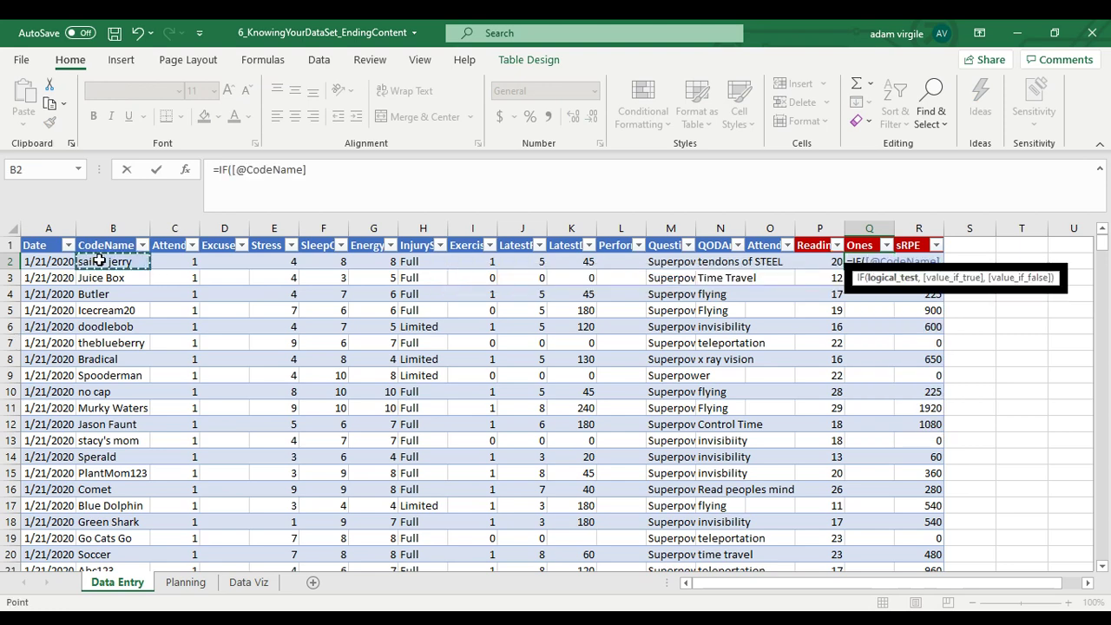
click(336, 173)
text(<>)
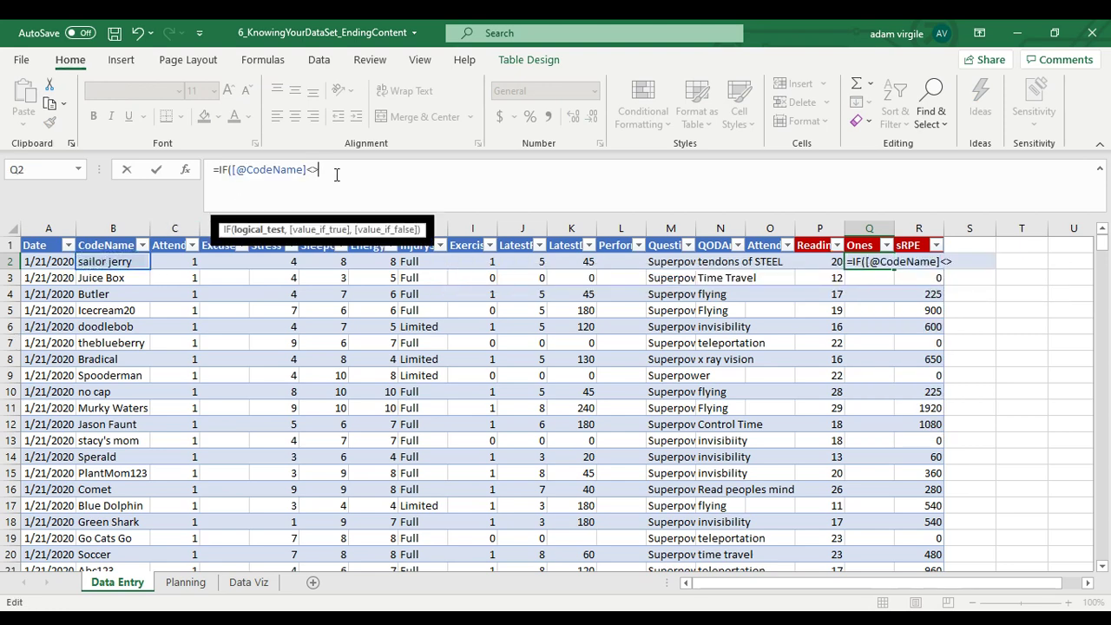
text("",)
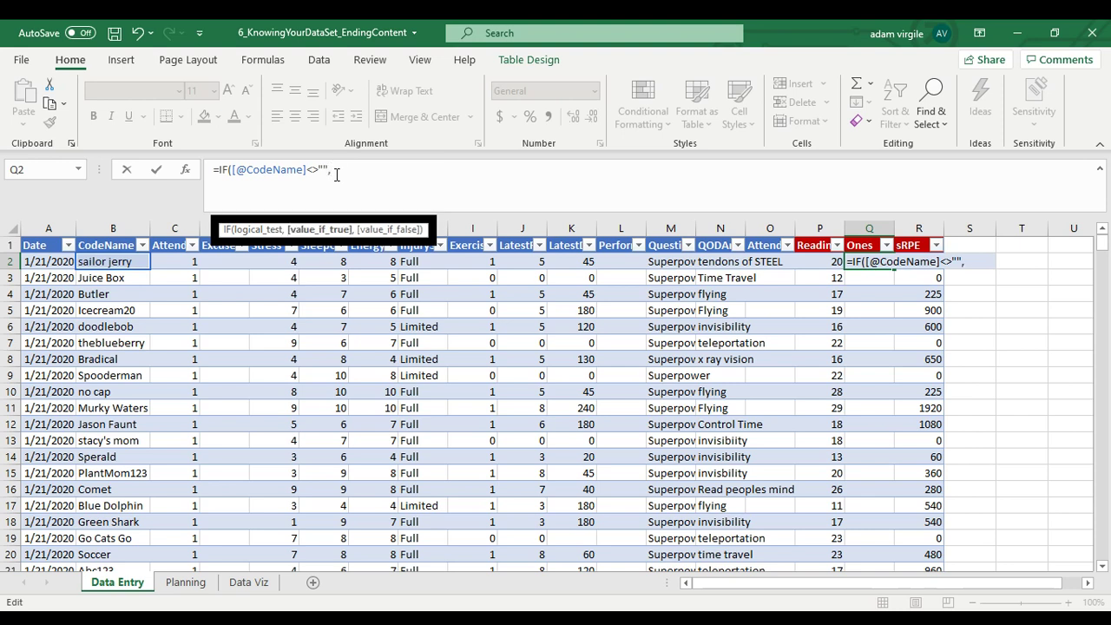
text(1,)
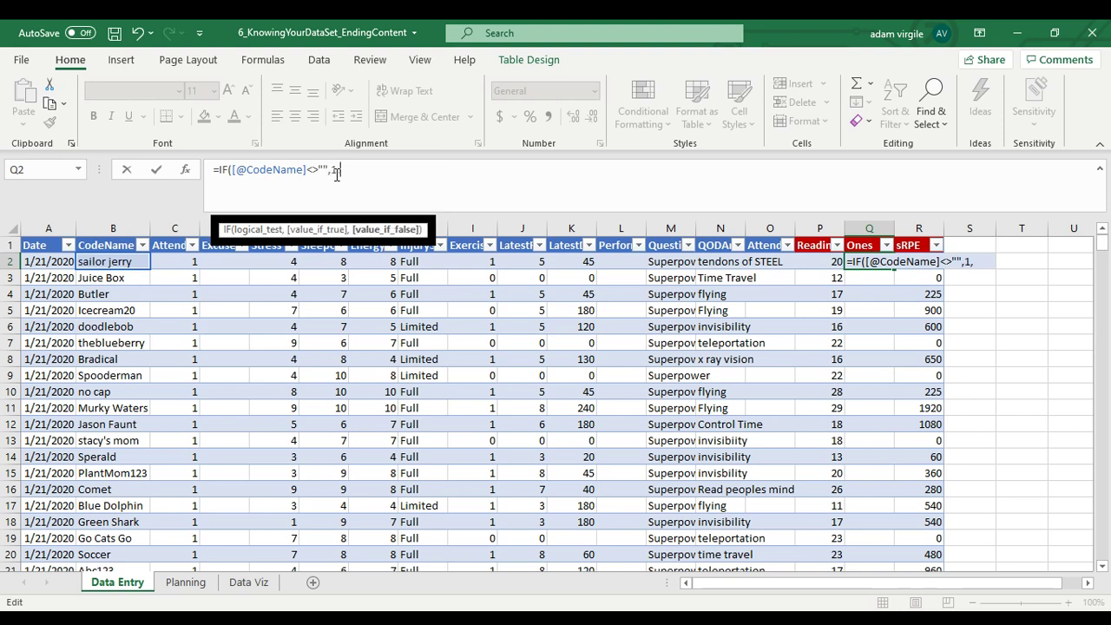
text(""))
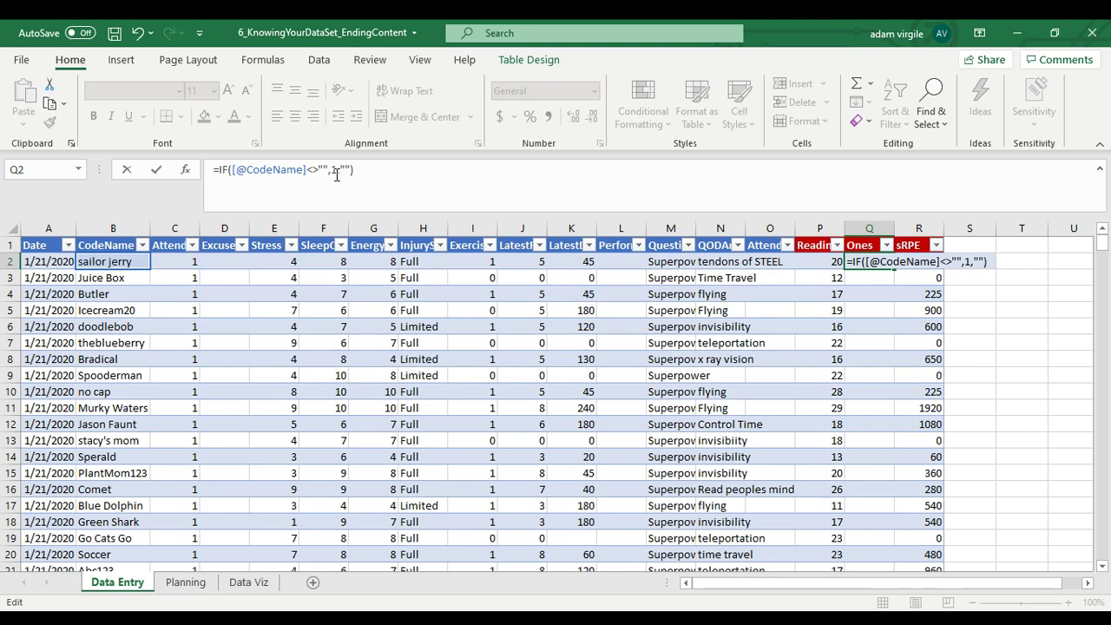
key(Return)
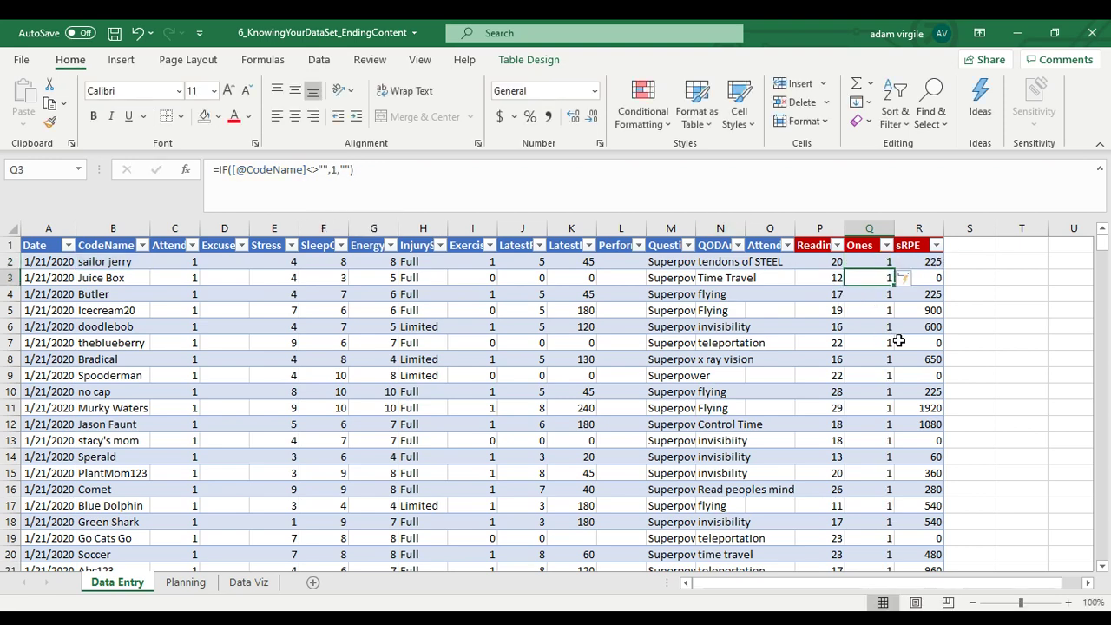
Step: Check the filled Ones column down the table and move it to the end, after sRPE
scroll(898, 341, down, 18)
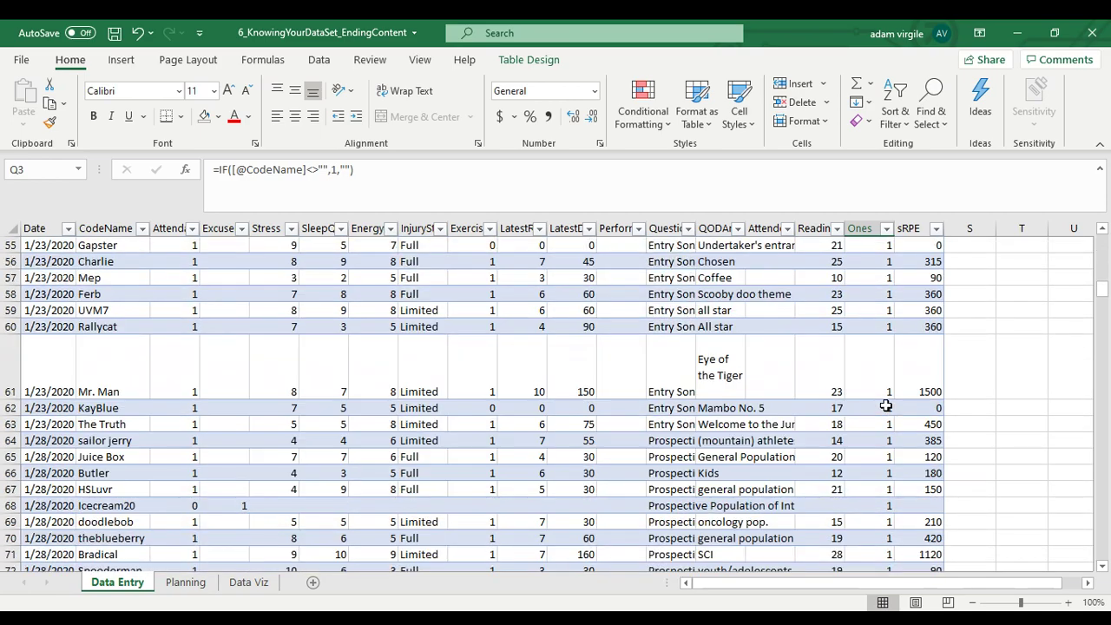
scroll(885, 406, down, 16)
scroll(886, 411, up, 14)
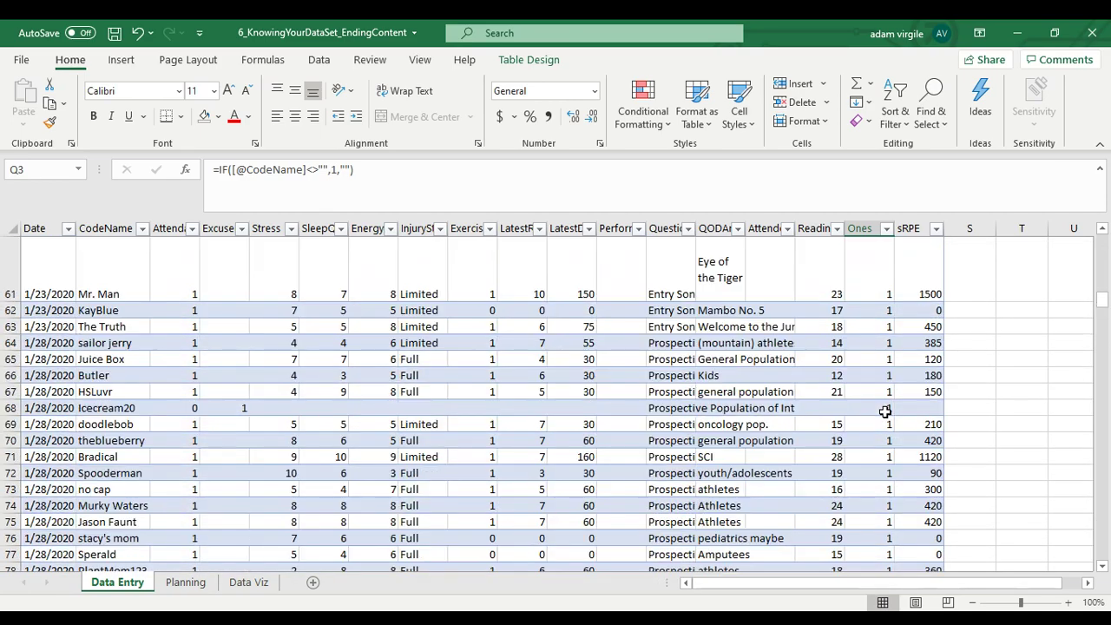
scroll(884, 411, up, 20)
click(865, 250)
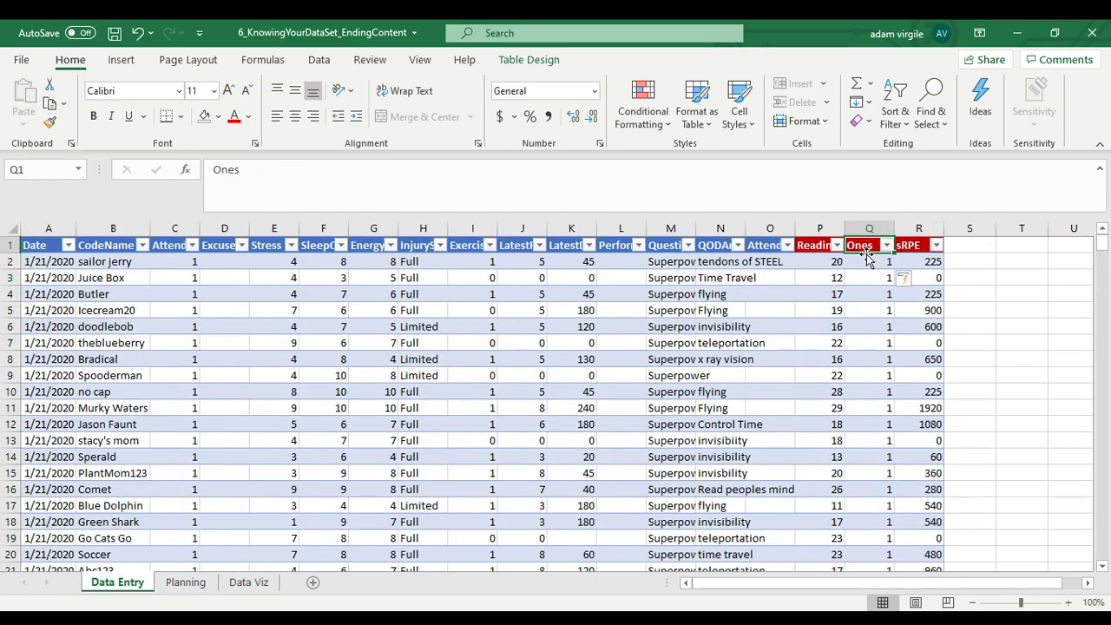
click(865, 246)
drag(872, 260, 917, 247)
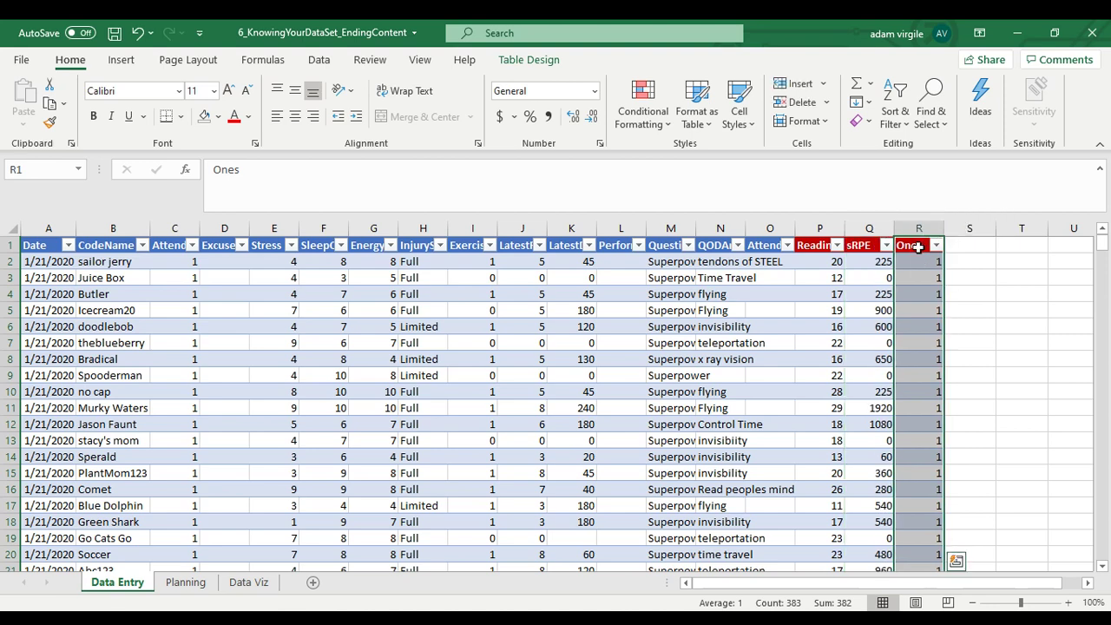
click(905, 249)
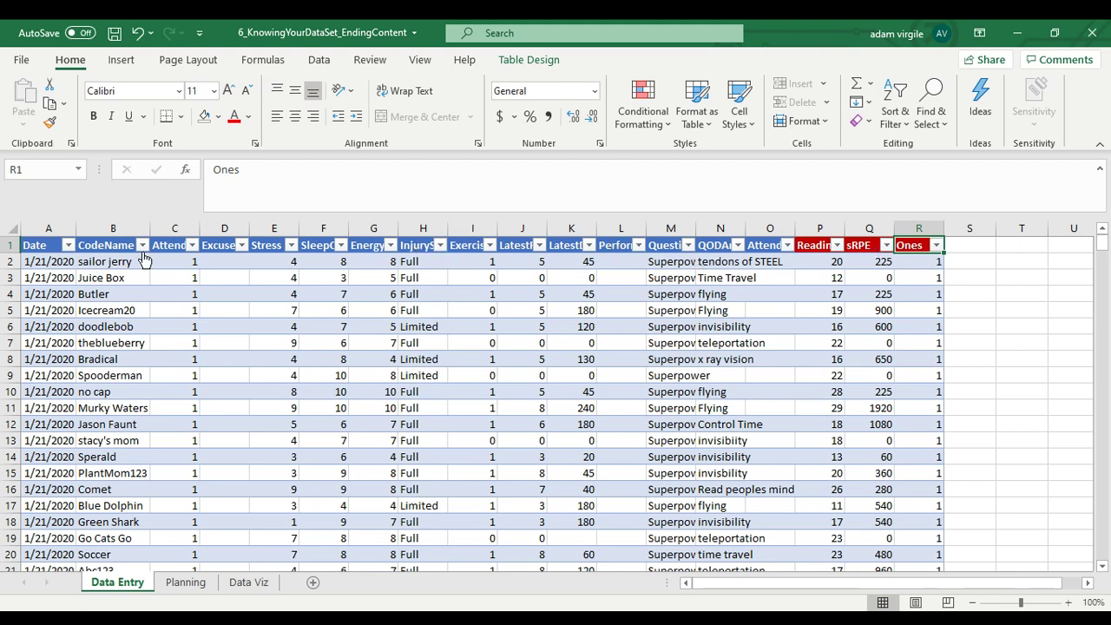
Step: Set the height of header row 1 to 80
click(5, 244)
right_click(5, 245)
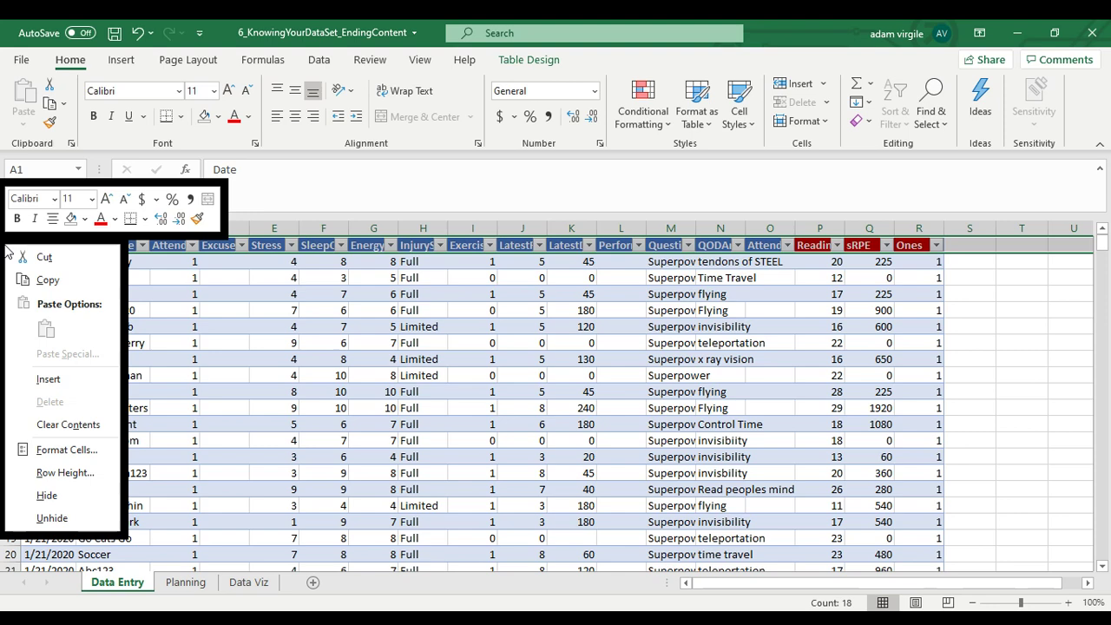
click(61, 472)
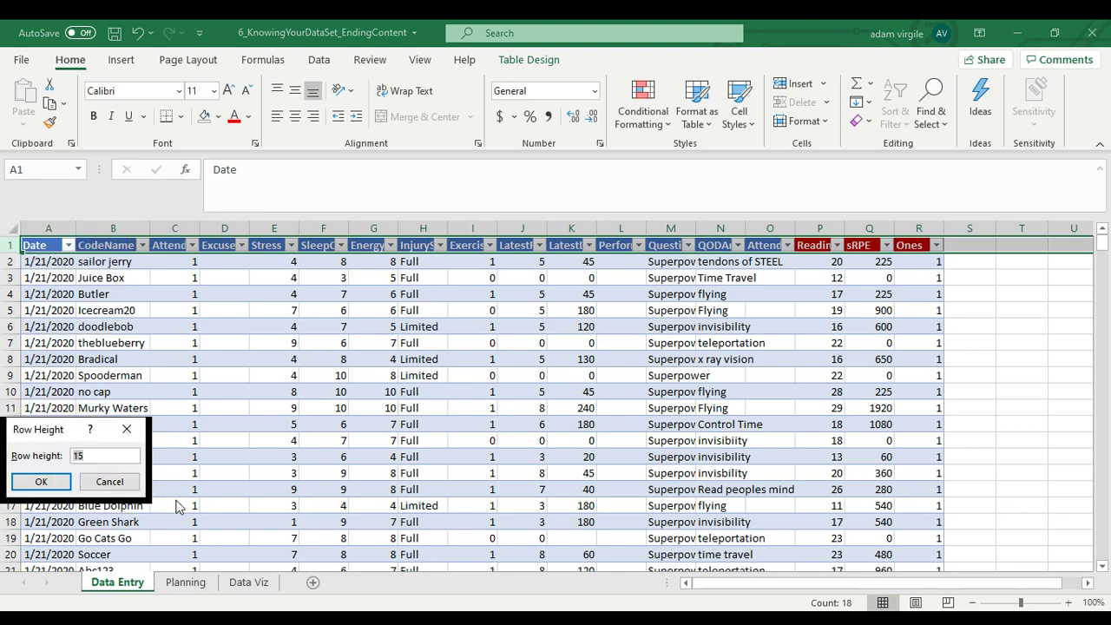
text(80)
key(Return)
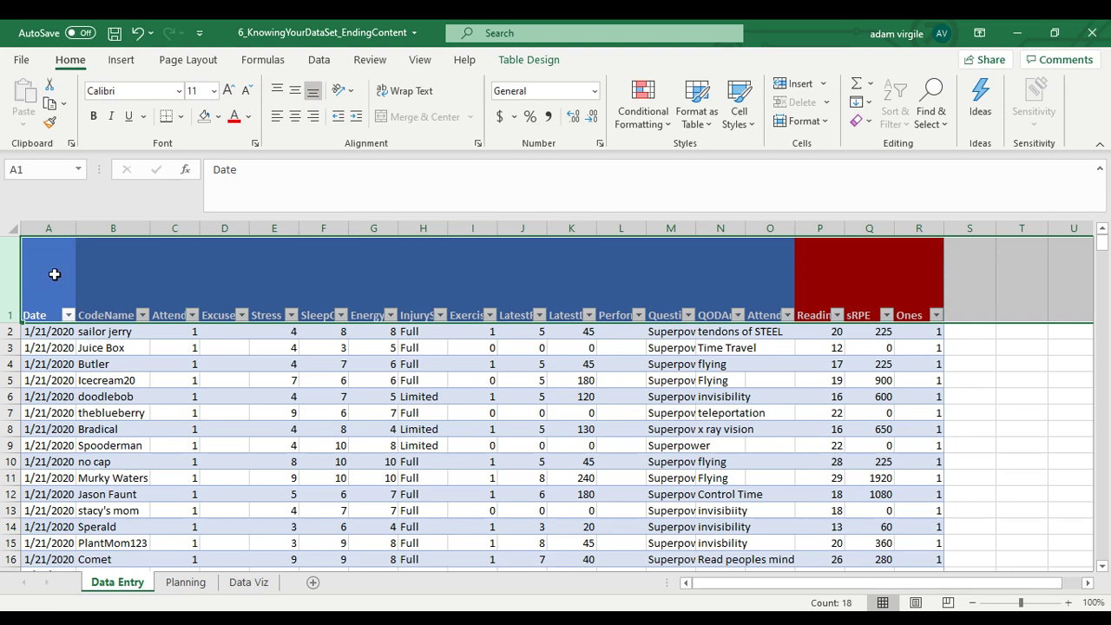
Step: Rotate the header text in A1:R1 upward with wrapping and top-left alignment, and narrow the LatestDuration column slightly
drag(54, 274, 911, 302)
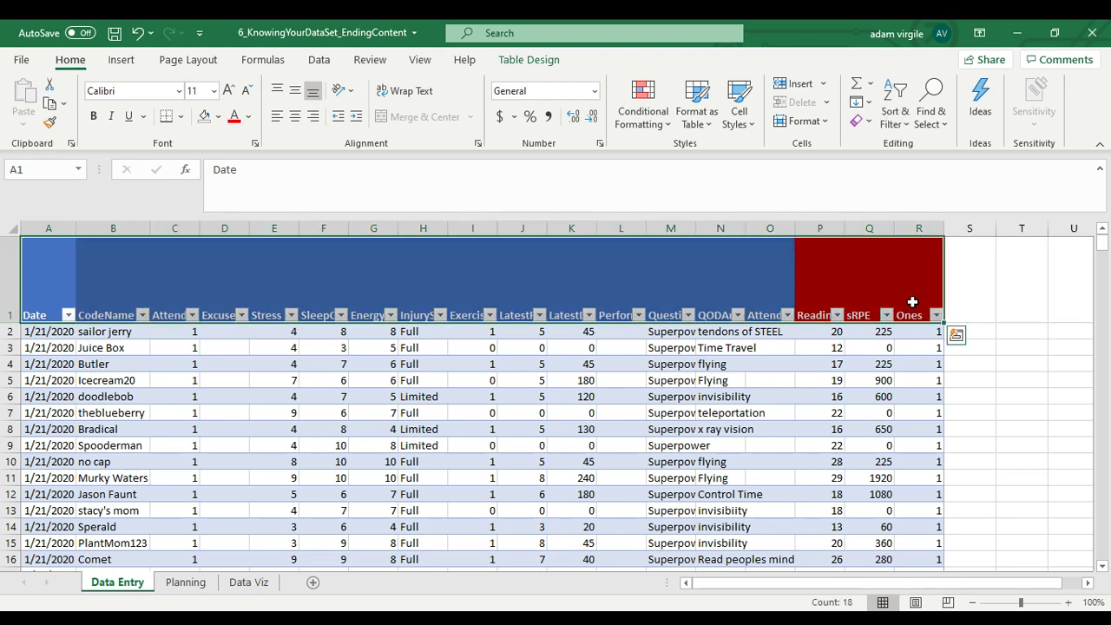
click(343, 91)
click(385, 182)
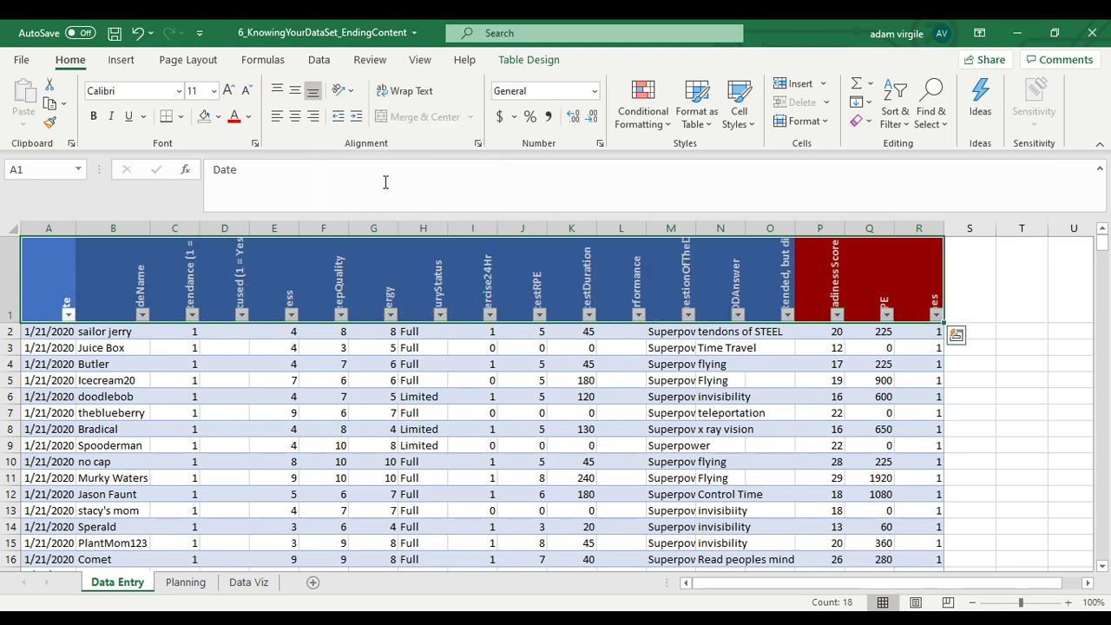
click(405, 92)
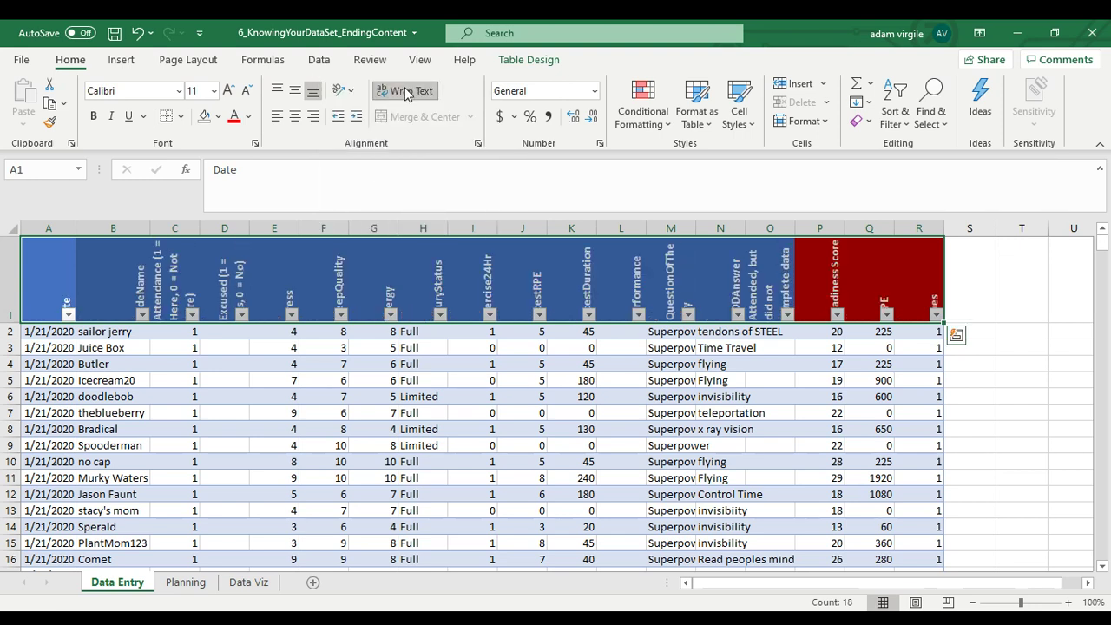
click(277, 90)
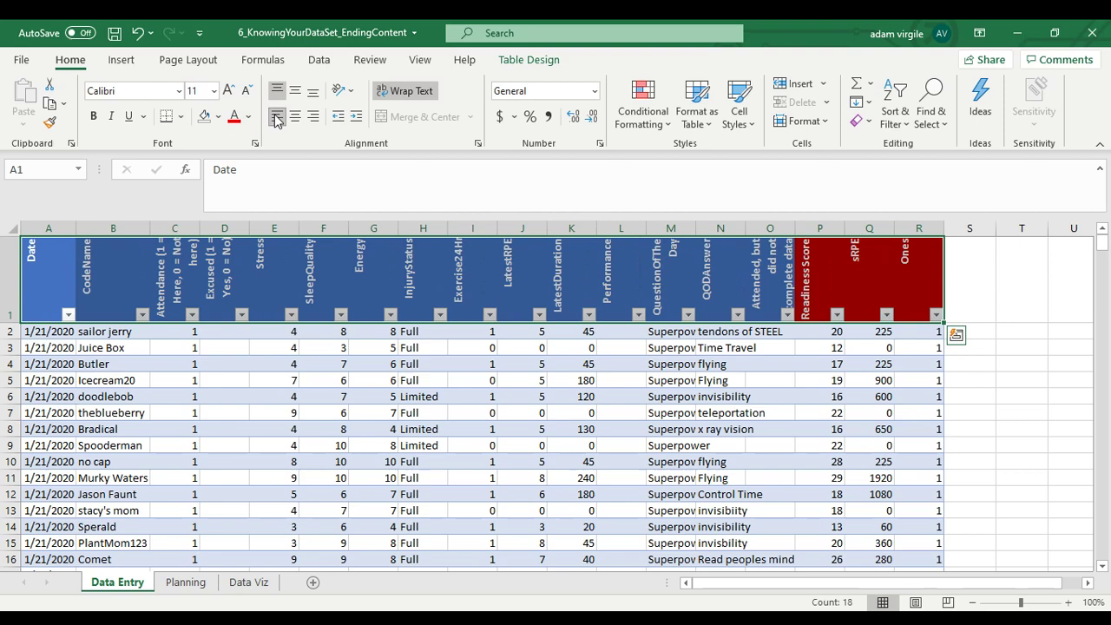
click(277, 119)
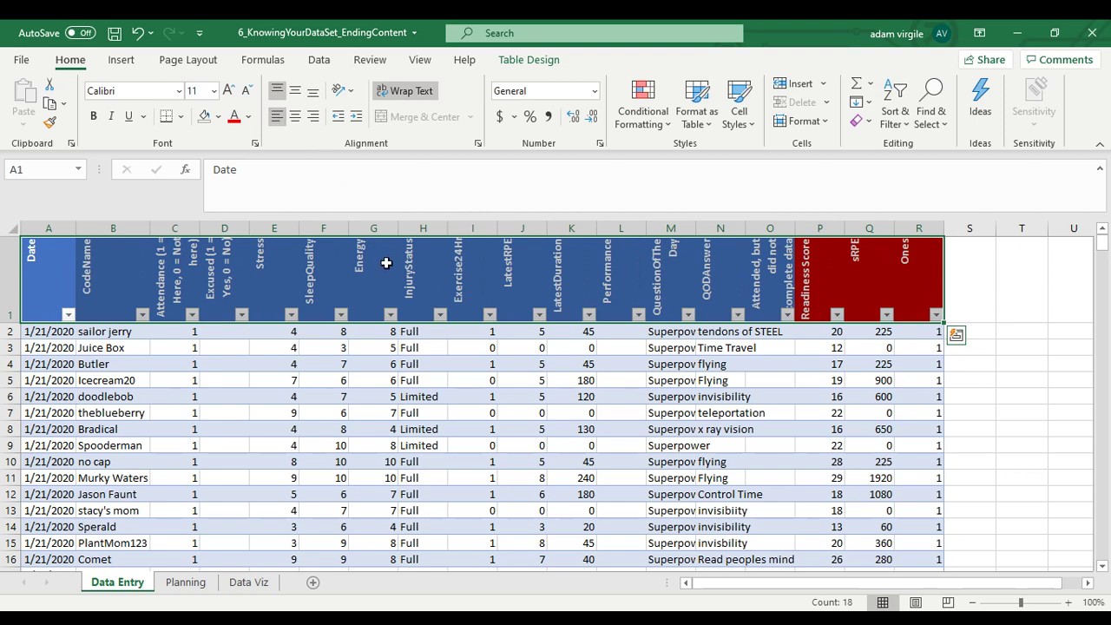
click(900, 287)
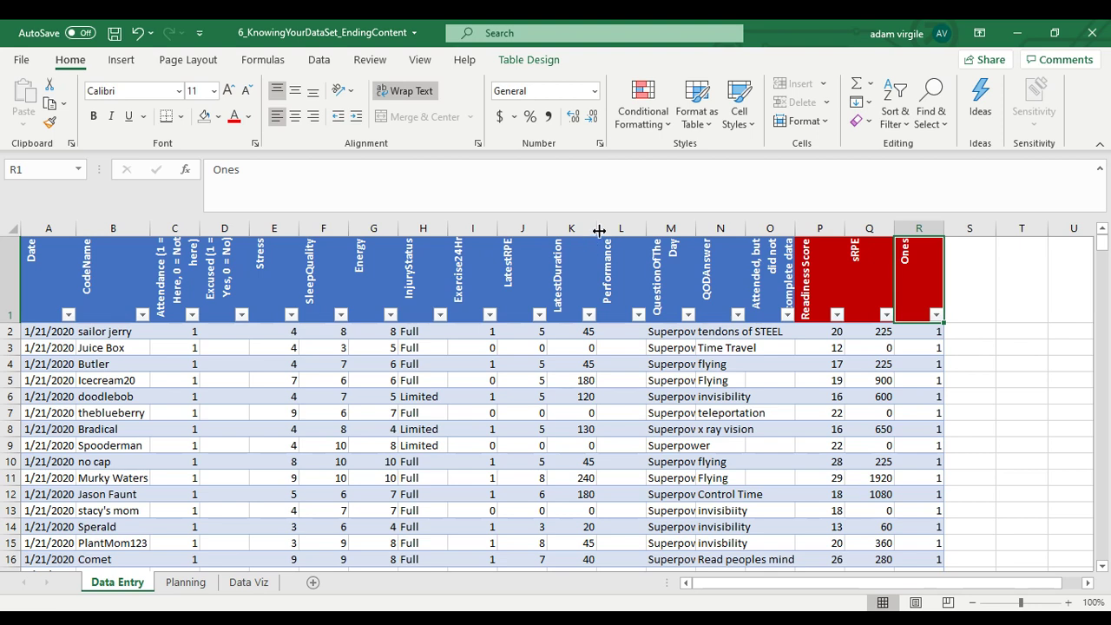
mouse_move(596, 229)
mouse_down()
mouse_move(688, 227)
mouse_move(590, 228)
mouse_up()
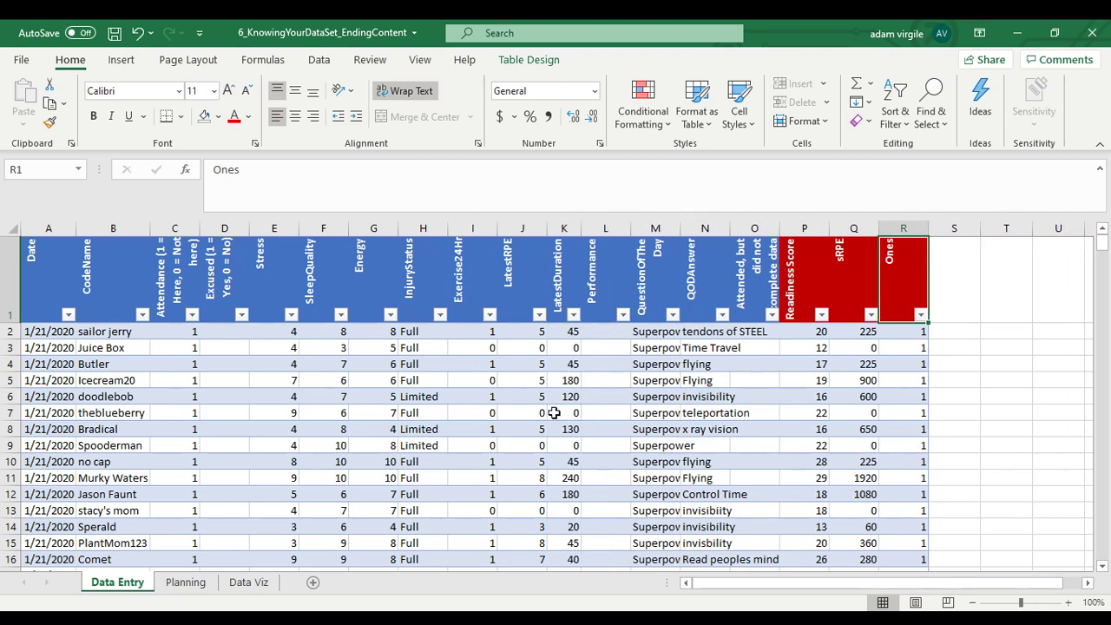
Step: Examine the Planning sheet's why, how and design answers and the dashboard layout blocks with their filters
click(182, 589)
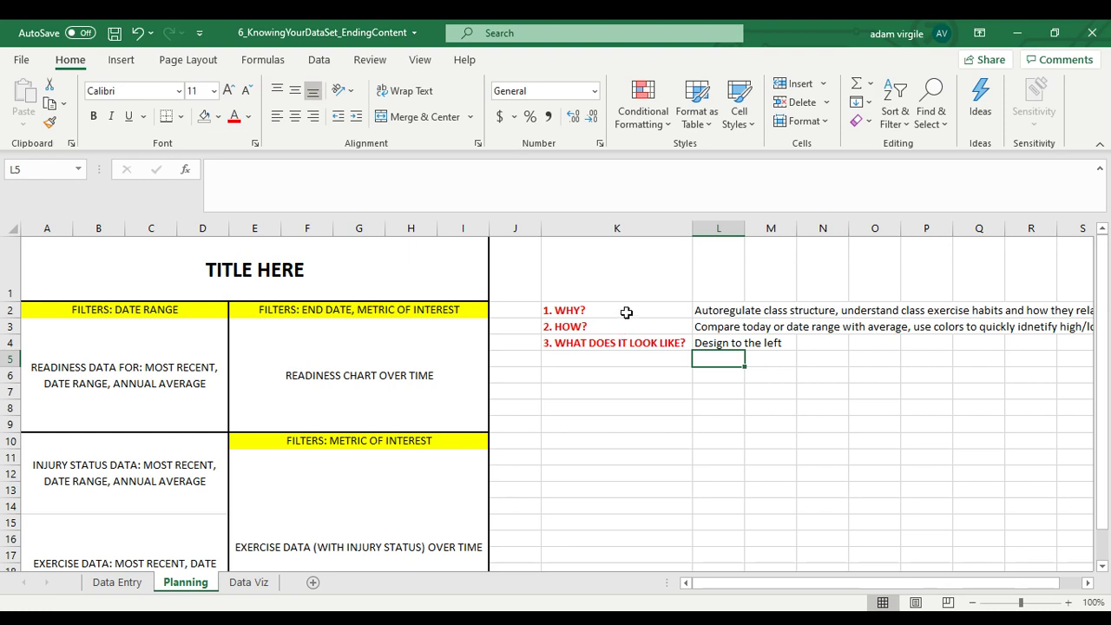
click(700, 311)
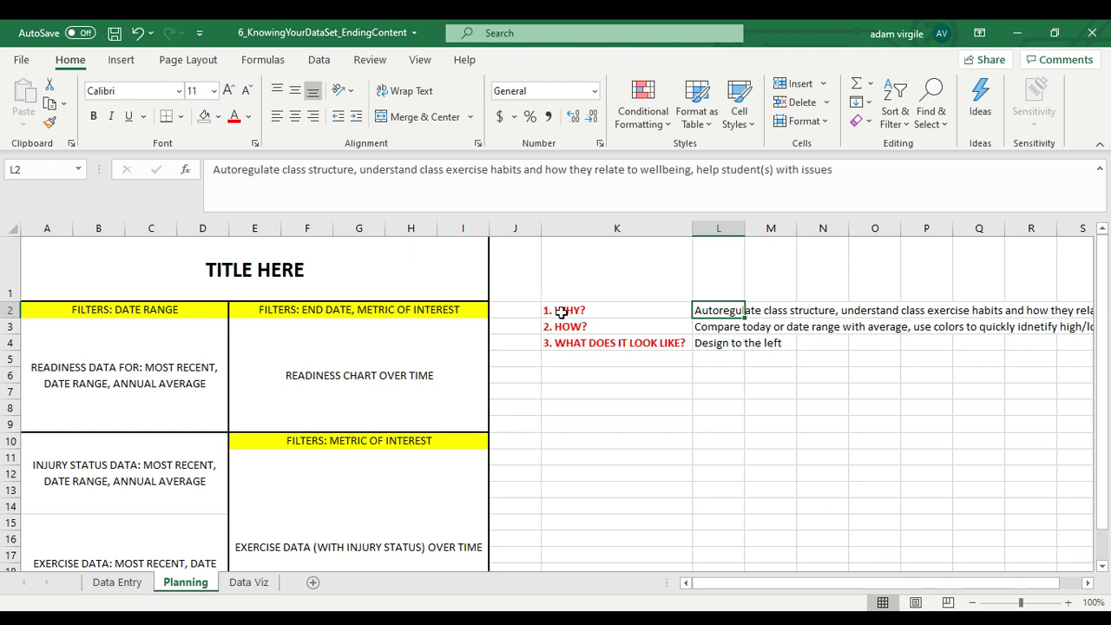
click(711, 330)
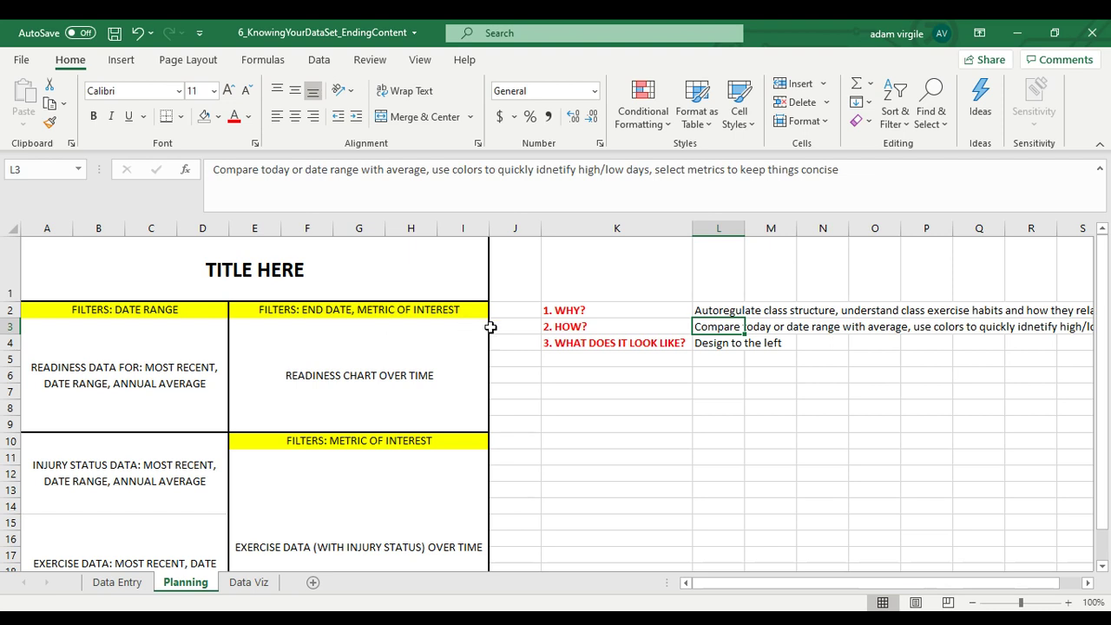
click(710, 347)
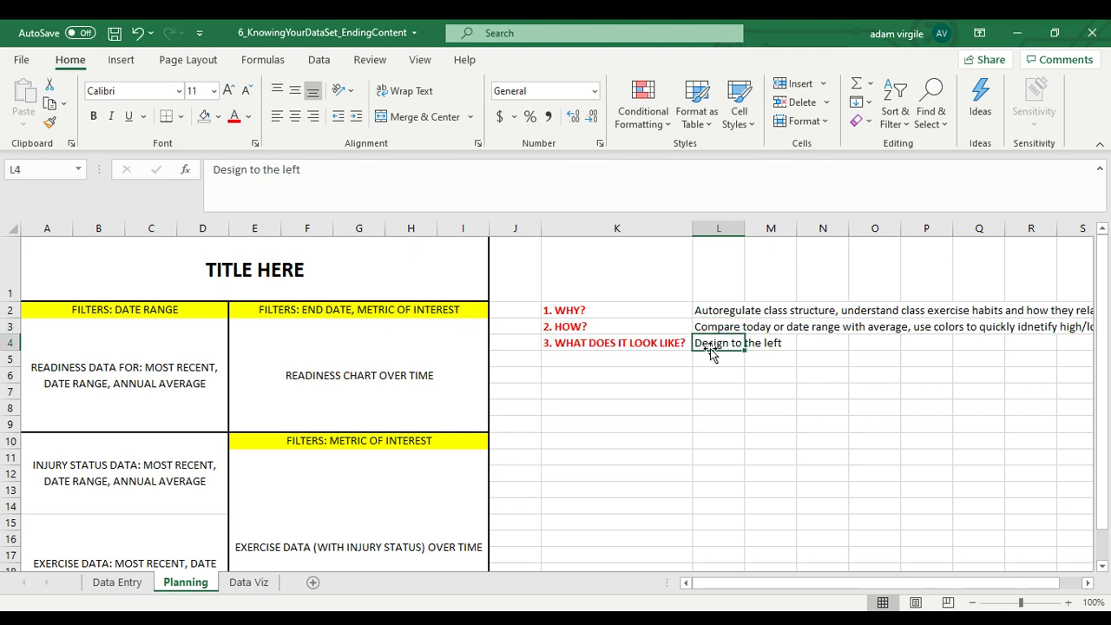
click(148, 362)
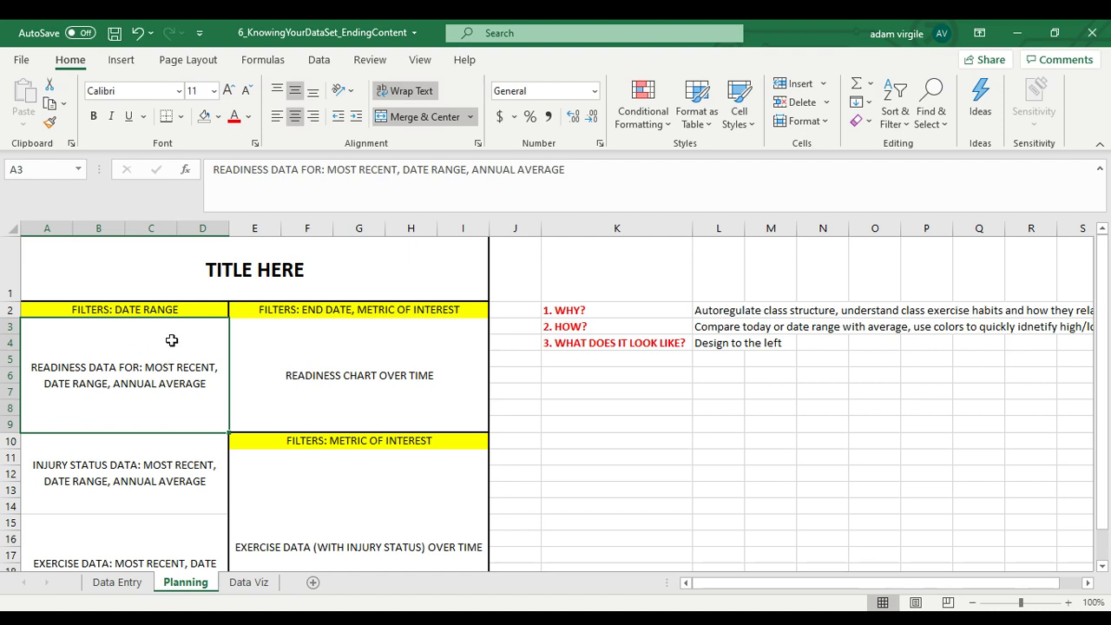
click(164, 310)
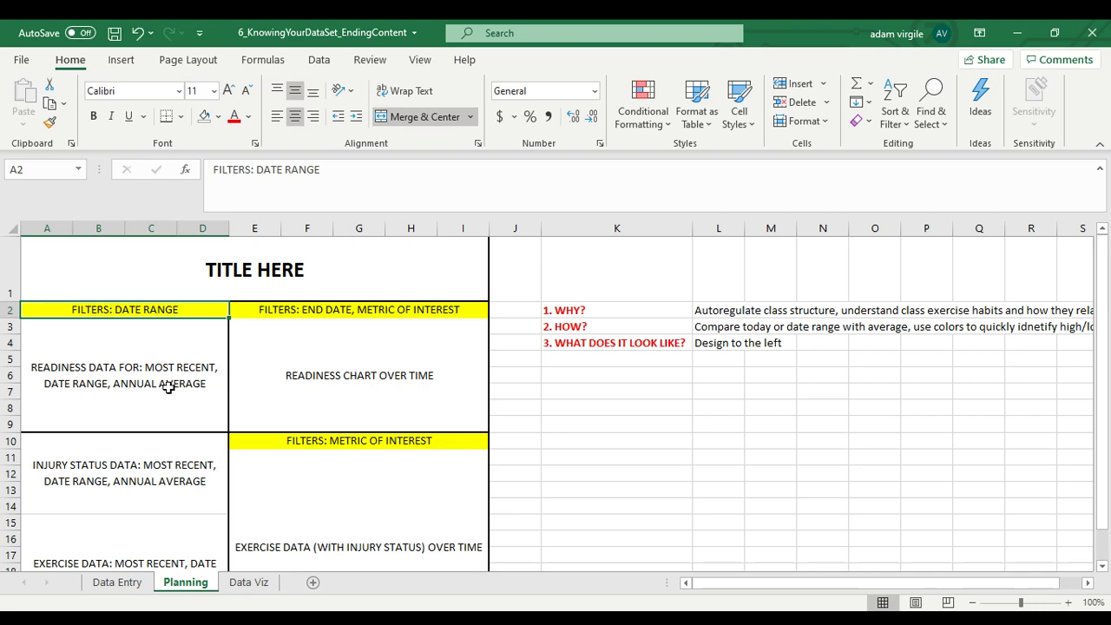
scroll(168, 389, down, 1)
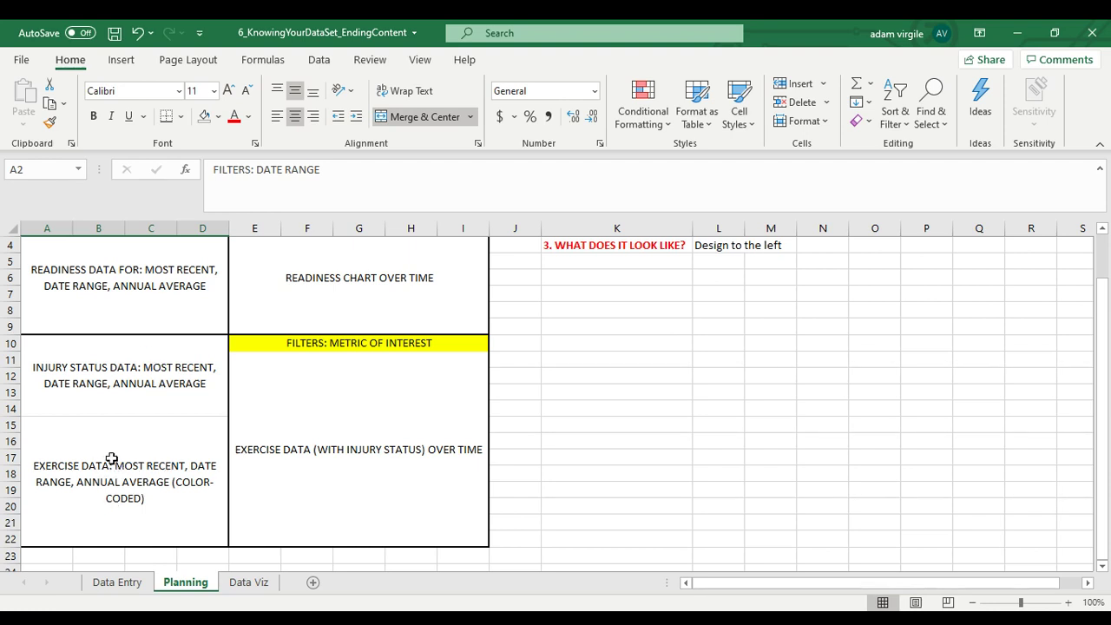
scroll(148, 449, up, 1)
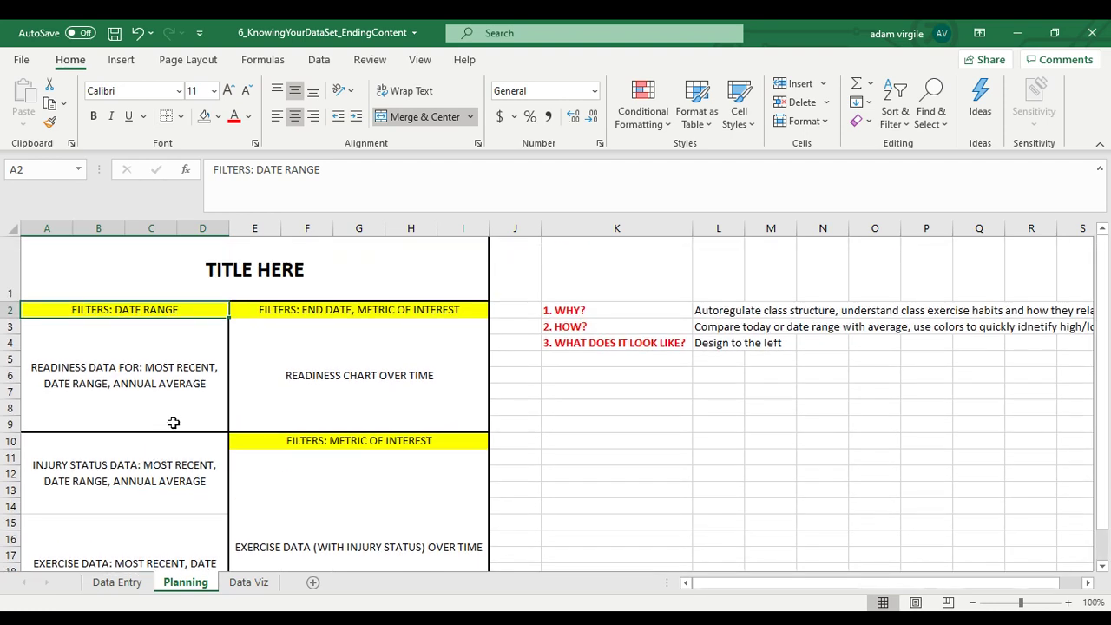
click(356, 368)
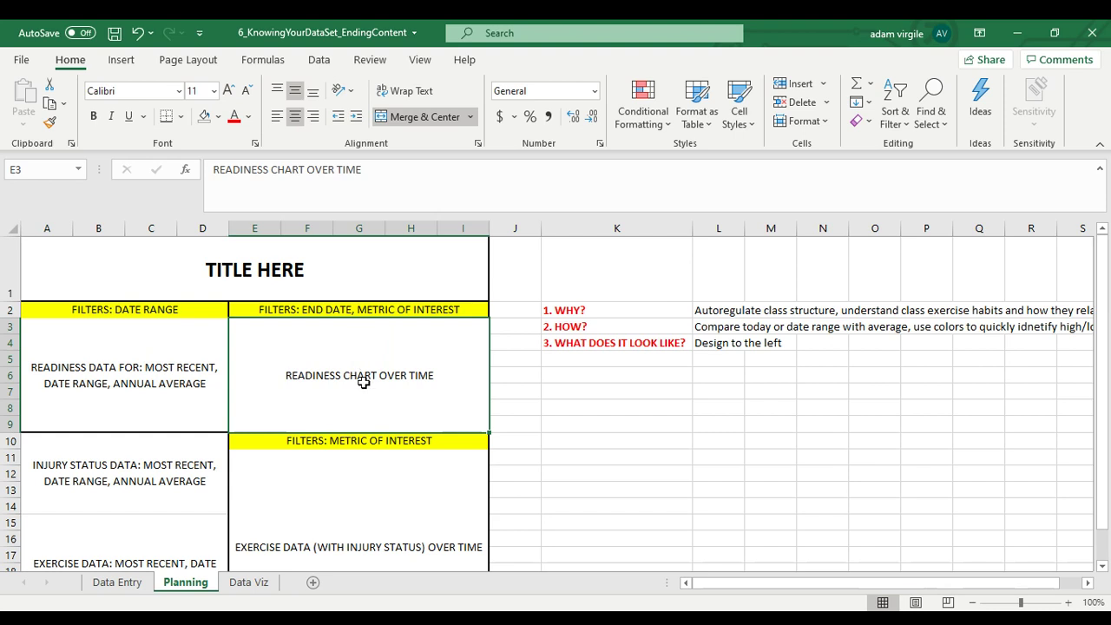